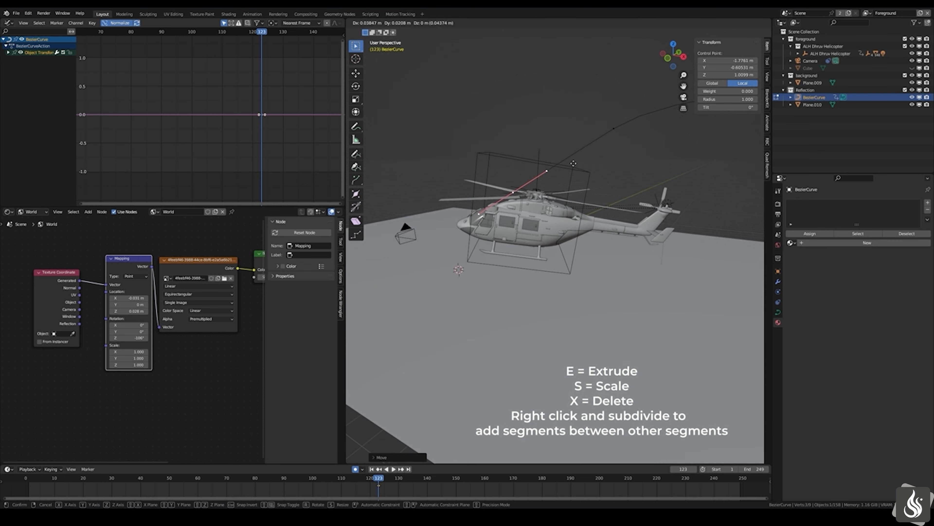
# - Reshape the Bézier path curve near the helicopter by moving its control points, and finish editing the curve
pyautogui.click(579, 135)
pyautogui.press('g')
pyautogui.click(569, 139)
pyautogui.click(613, 129)
pyautogui.press('Tab')
# - Delete all of the helicopter's existing keyframes
pyautogui.click(606, 204)
pyautogui.click(452, 494)
pyautogui.press('a')
pyautogui.press('Delete')
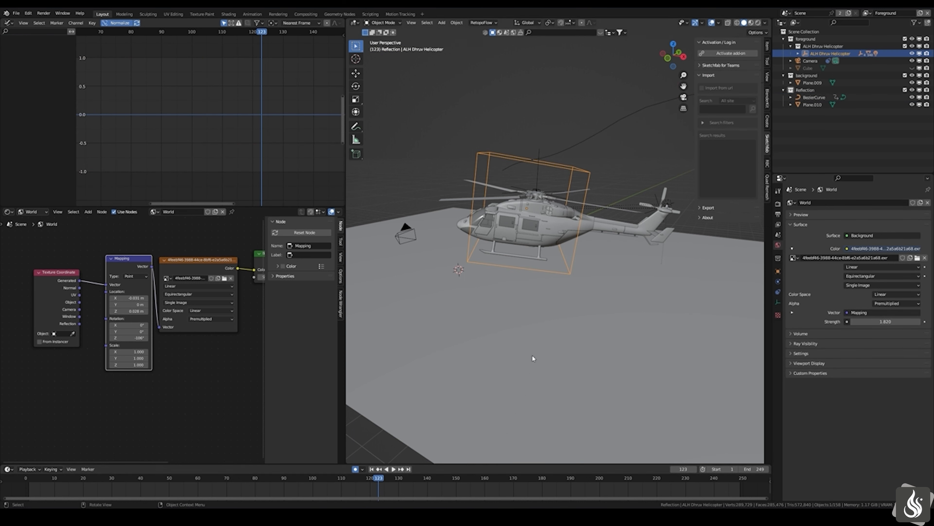
# - Clear the helicopter's location so it sits at the world origin
pyautogui.click(457, 22)
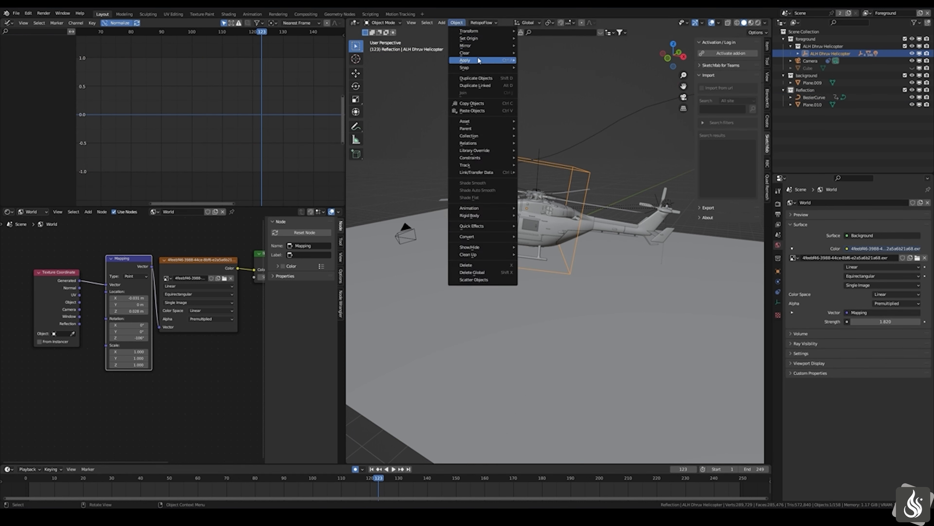
pyautogui.moveTo(478, 56)
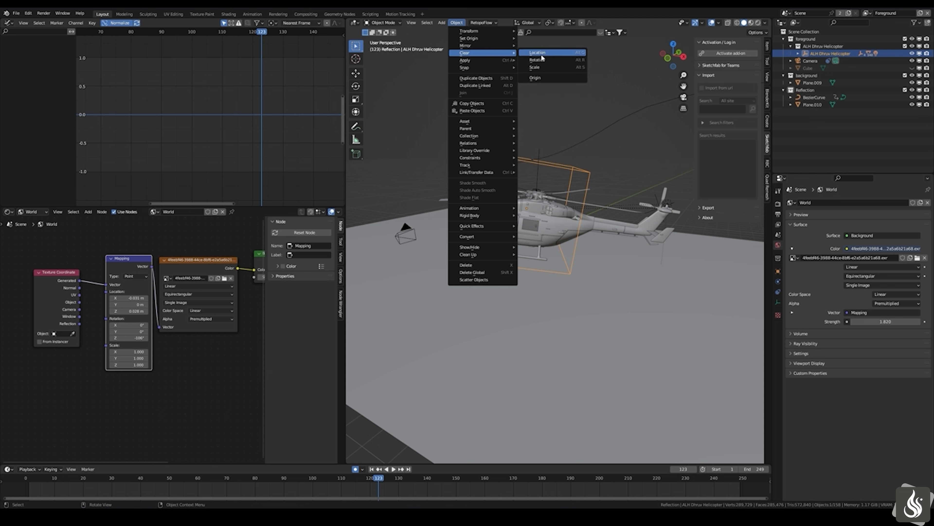
pyautogui.click(578, 53)
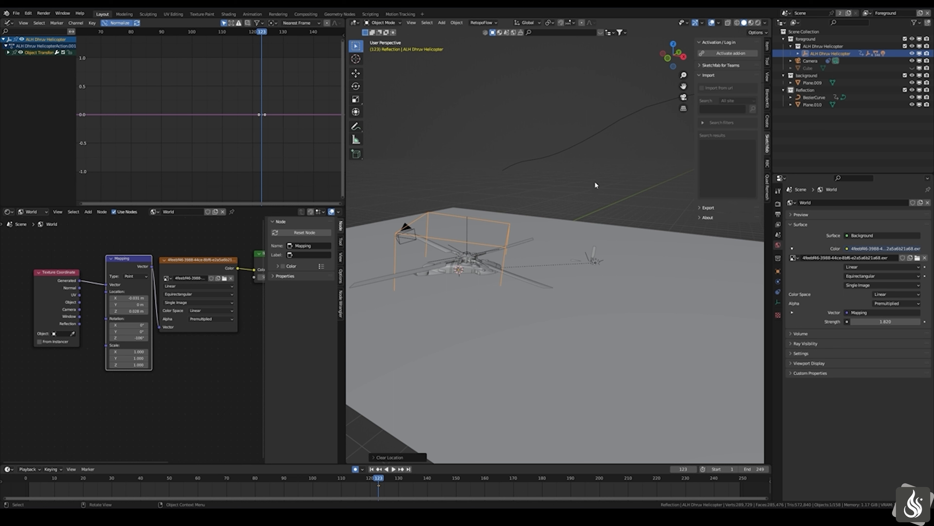
# - Add a Follow Path constraint to the helicopter and pick BezierCurve as its target
pyautogui.click(778, 272)
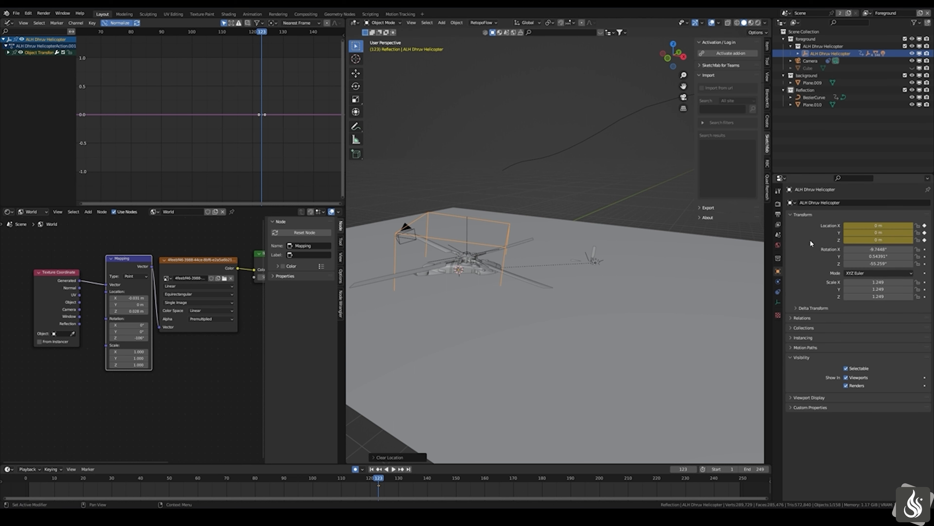
pyautogui.click(778, 291)
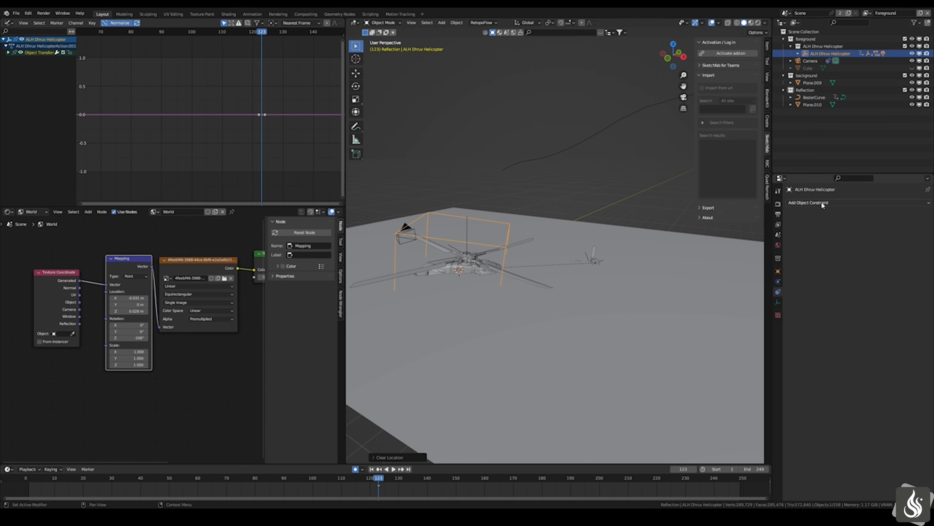
pyautogui.click(823, 203)
pyautogui.click(857, 201)
pyautogui.click(857, 201)
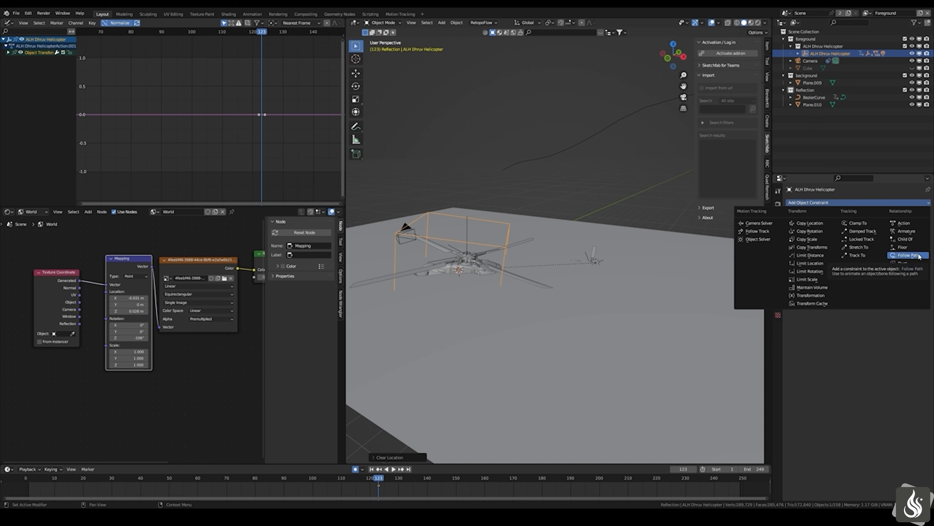
pyautogui.click(908, 255)
pyautogui.click(917, 225)
pyautogui.click(606, 135)
# - Set the current frame to 112 and open the Set Origin options for the helicopter
pyautogui.moveTo(600, 134); pyautogui.dragTo(530, 312, button='middle')
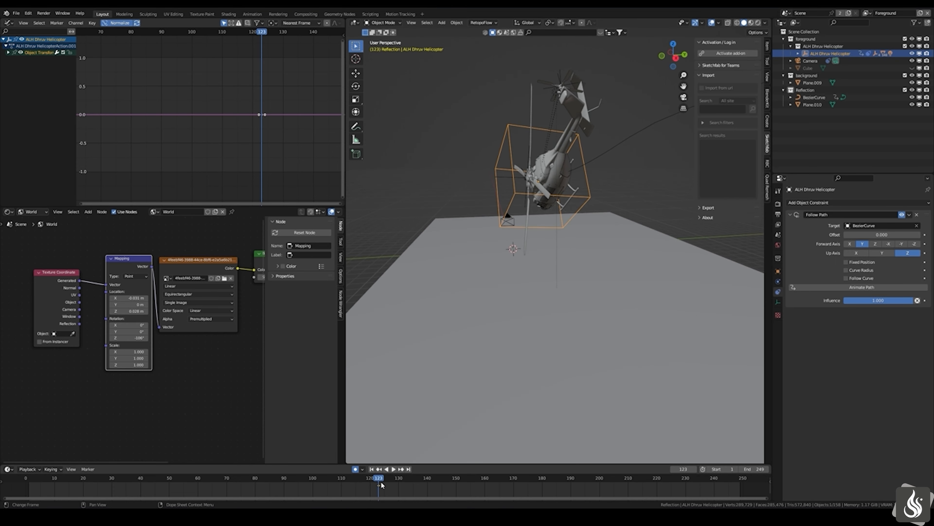
pyautogui.moveTo(380, 488); pyautogui.dragTo(350, 475)
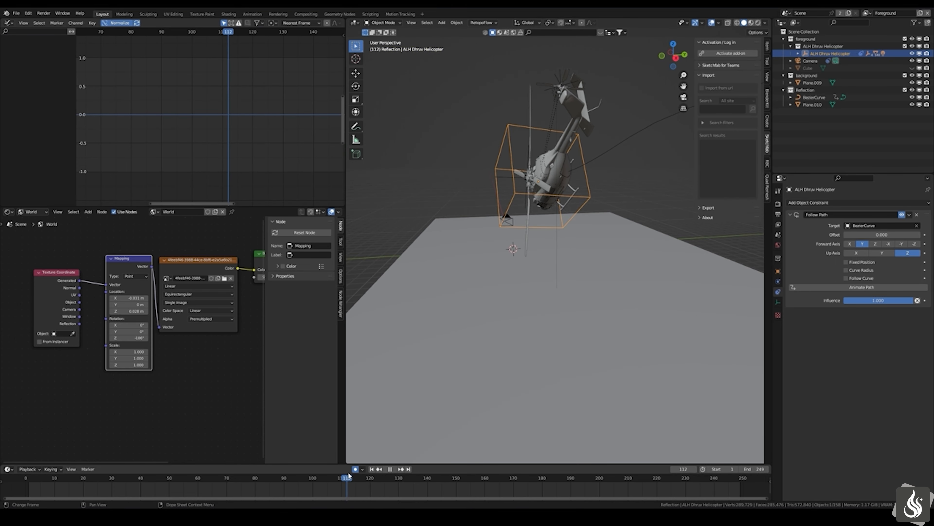
pyautogui.moveTo(637, 269); pyautogui.dragTo(589, 155, button='middle')
pyautogui.click(456, 23)
pyautogui.moveTo(470, 39)
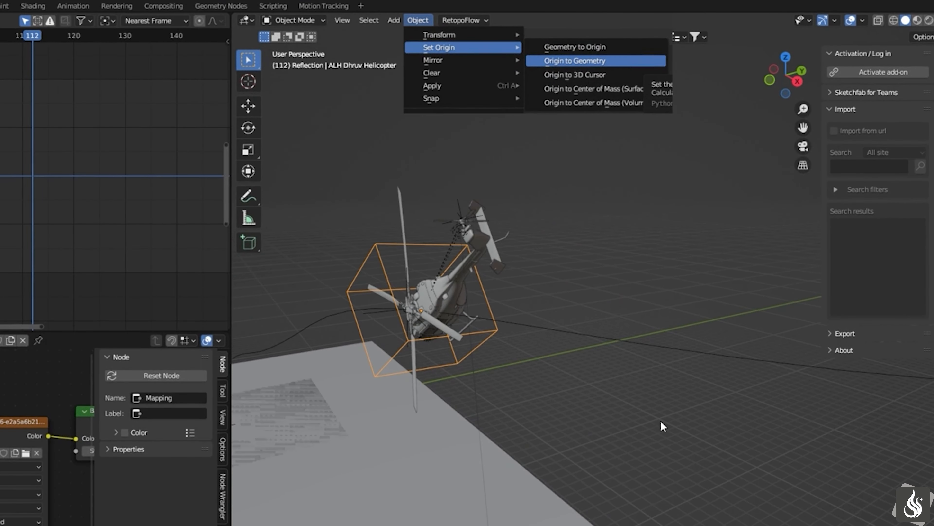
# - Set the Follow Path constraint's up axis to Z and its offset to about -89.2
pyautogui.click(887, 254)
pyautogui.scroll(-4, 646, 254)
pyautogui.moveTo(646, 254); pyautogui.dragTo(666, 258, button='middle')
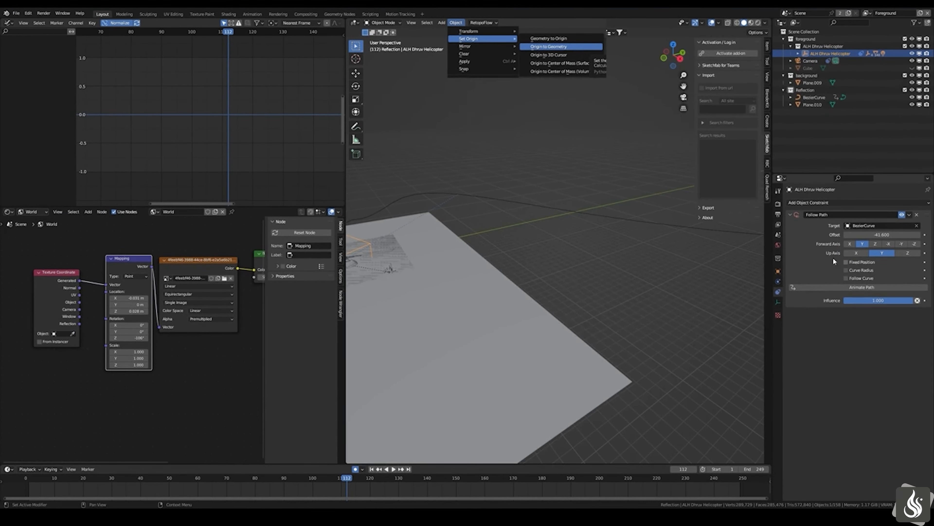
pyautogui.scroll(3, 665, 258)
pyautogui.moveTo(882, 235); pyautogui.dragTo(896, 235)
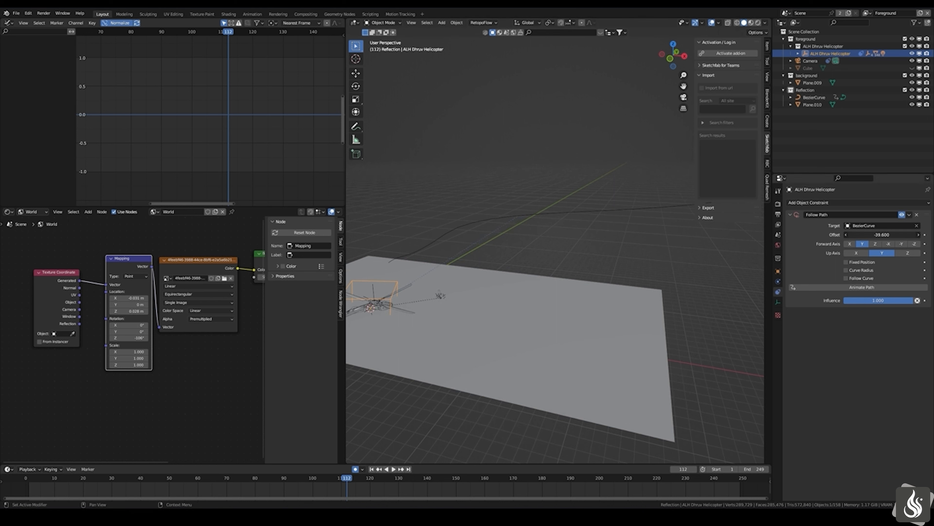
pyautogui.click(905, 253)
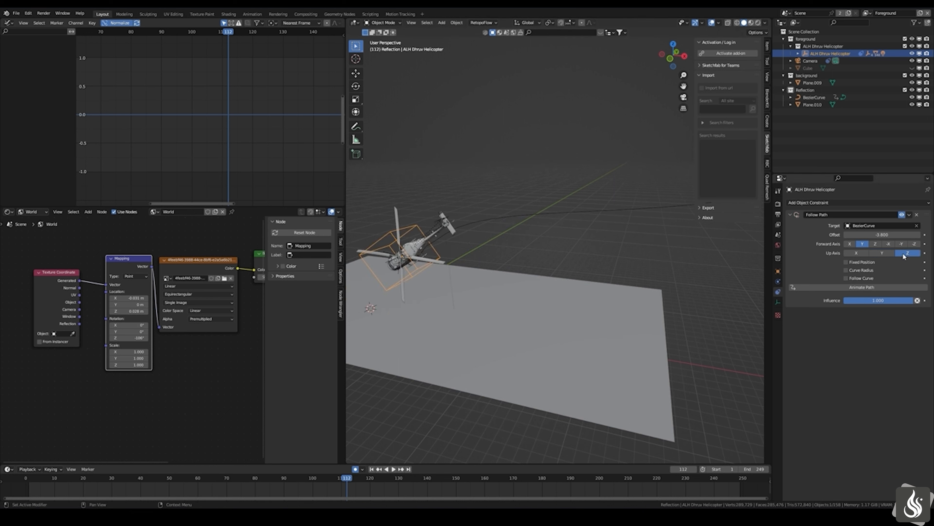
pyautogui.moveTo(881, 234); pyautogui.dragTo(644, 263)
pyautogui.moveTo(644, 262); pyautogui.dragTo(602, 258, button='middle')
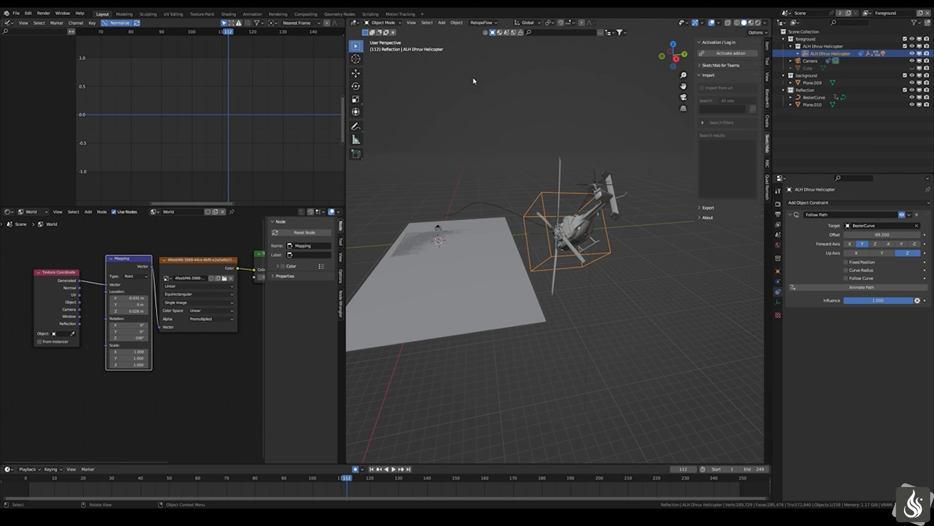
# - Clear the helicopter's rotation
pyautogui.click(457, 23)
pyautogui.moveTo(469, 53)
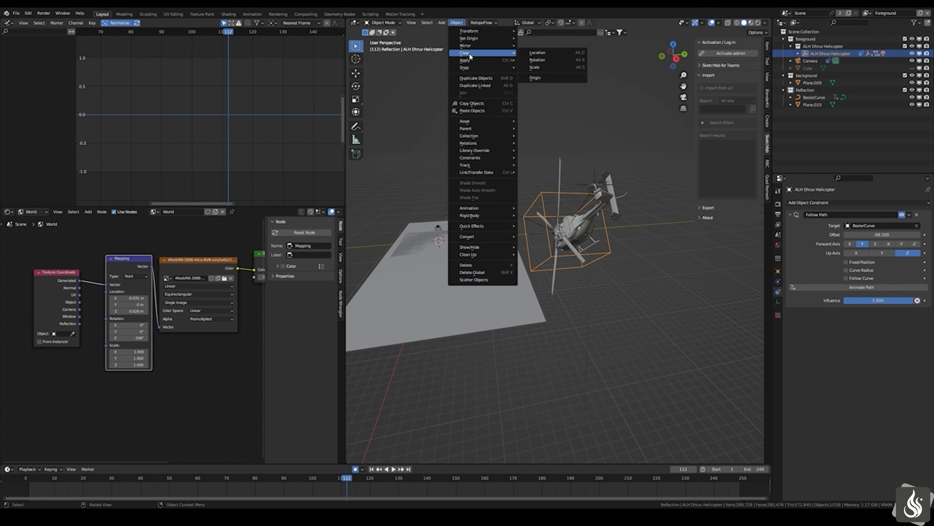
pyautogui.click(532, 61)
# - Rotate the helicopter -90° about the X axis and 90° about the Z axis
pyautogui.write('rx')
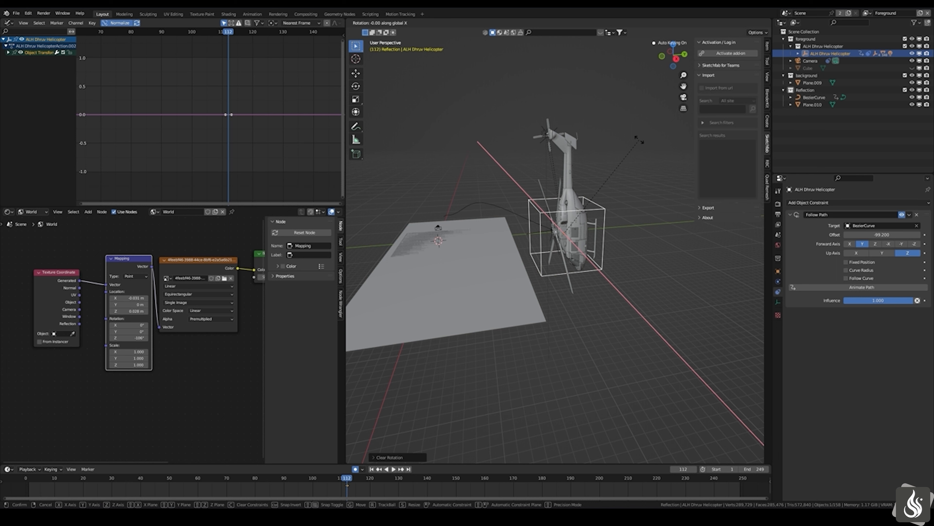
pyautogui.write('90')
pyautogui.press('-')
pyautogui.press('Return')
pyautogui.write('rz')
pyautogui.write('90')
pyautogui.press('Return')
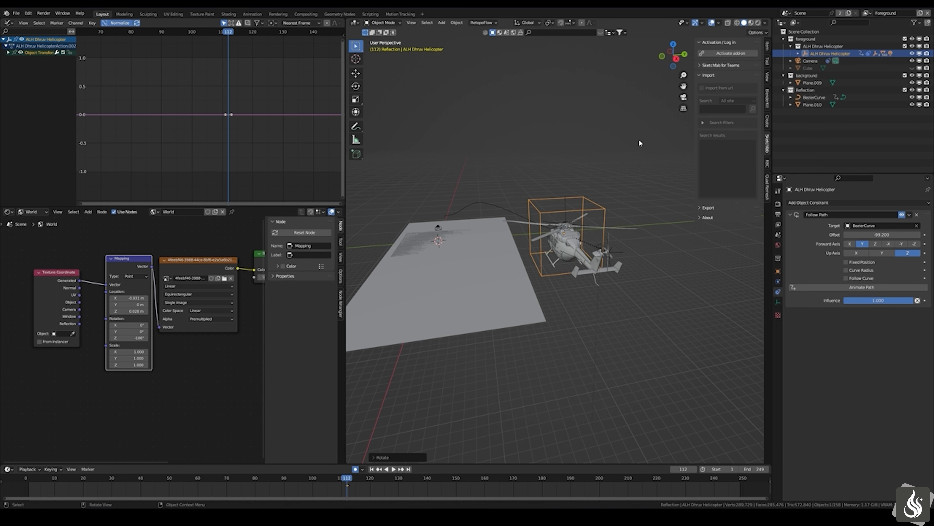
# - Tilt and turn the helicopter slightly with a free trackball rotation
pyautogui.moveTo(639, 139); pyautogui.dragTo(637, 164, button='middle')
pyautogui.press('r')
pyautogui.press('r')
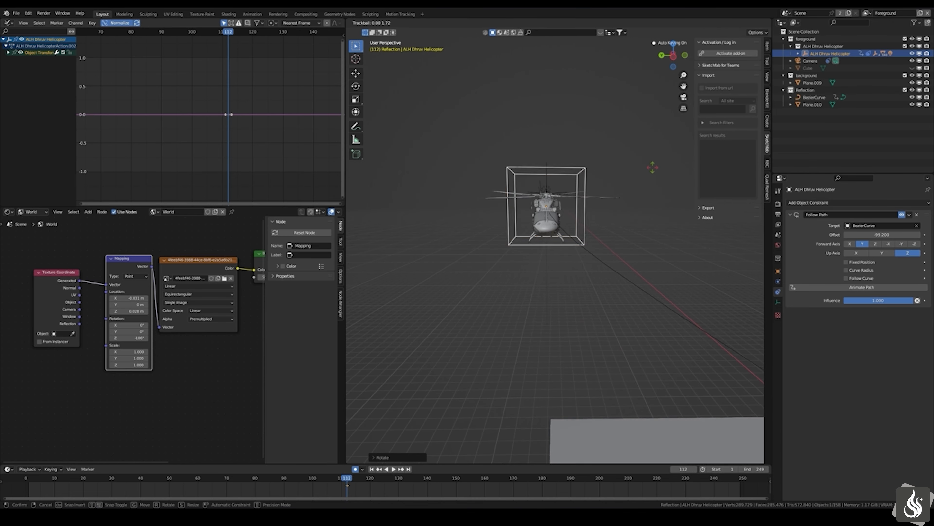
pyautogui.click(662, 172)
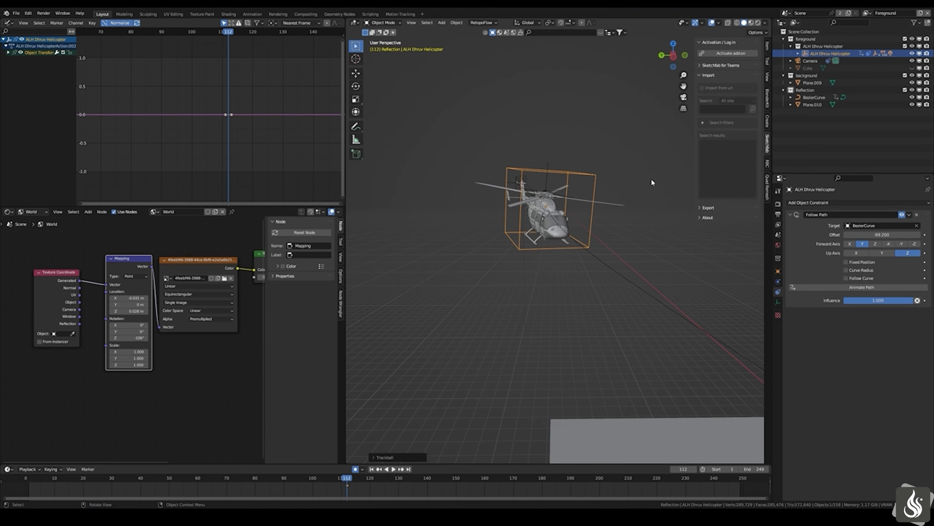
# - Look through the scene camera and play the animation to check the helicopter in the shot
pyautogui.moveTo(651, 179); pyautogui.dragTo(636, 169, button='middle')
pyautogui.scroll(-5, 636, 169)
pyautogui.press('KP_0')
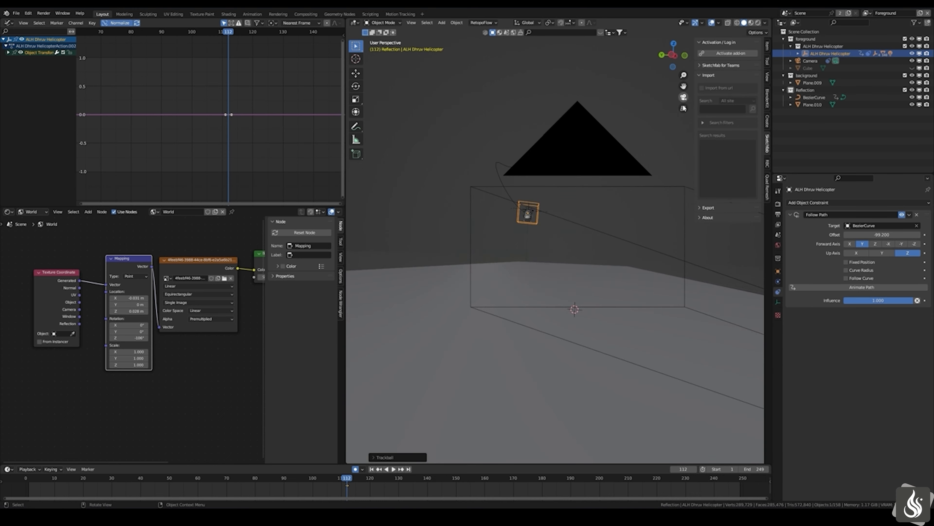
pyautogui.press('space')
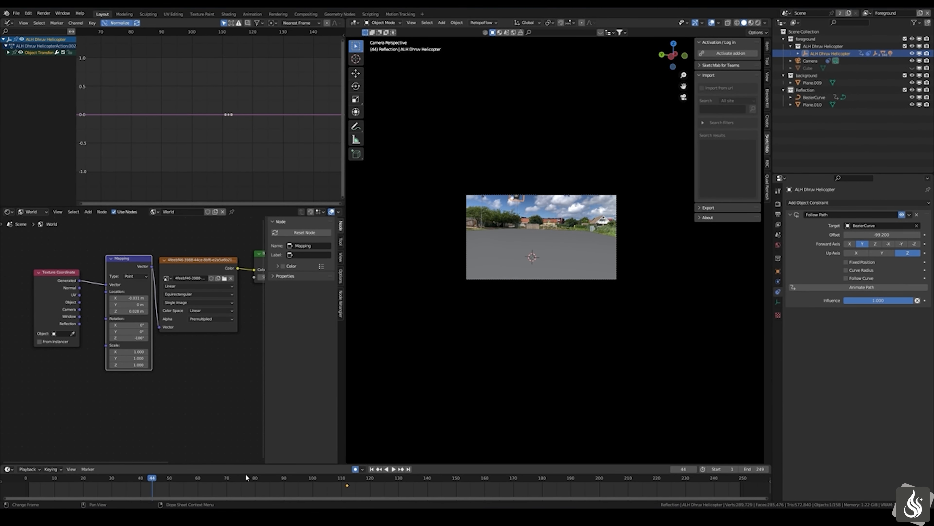
# - Move the helicopter's keyframe to frame 48, playing the animation to check the timing
pyautogui.press('g')
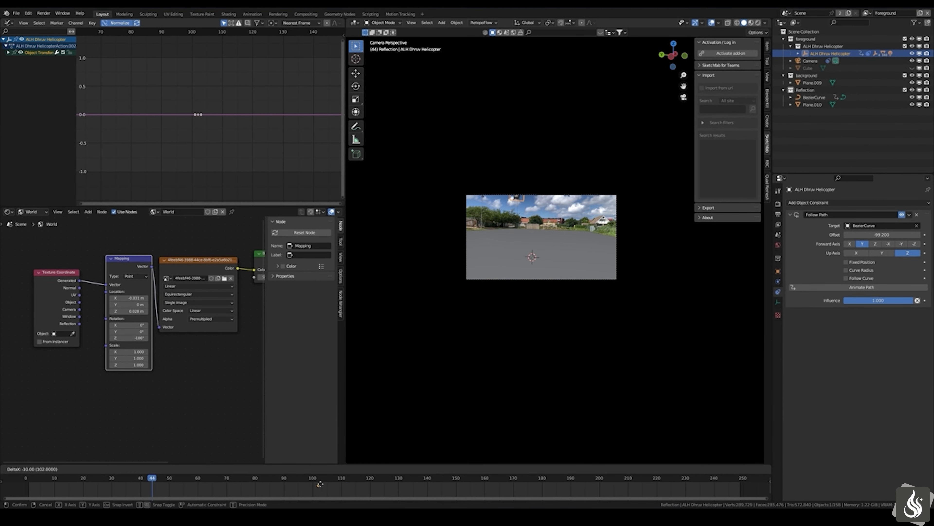
pyautogui.click(166, 481)
pyautogui.hotkey('shift', 'ctrl', 'space')
pyautogui.press('space')
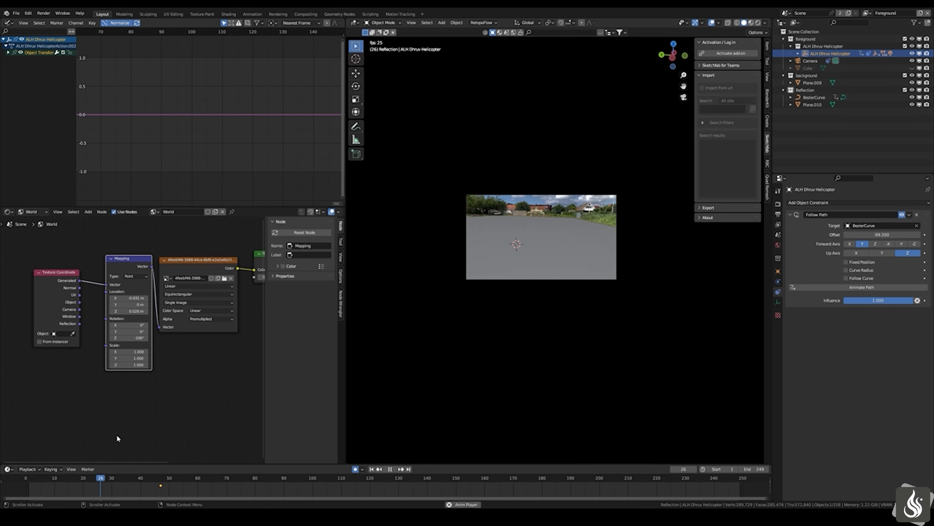
pyautogui.press('space')
pyautogui.moveTo(166, 479); pyautogui.dragTo(97, 479)
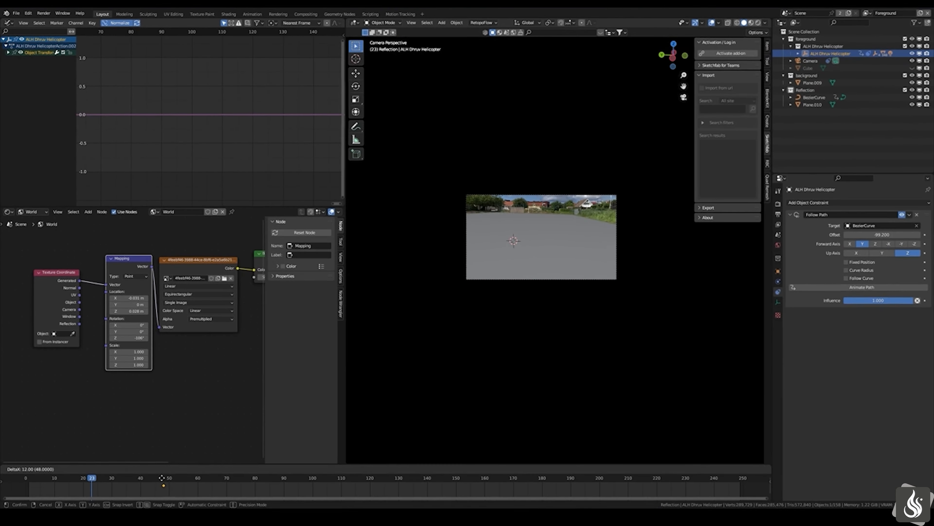
# - Leave the camera view and open the Follow Path constraint's offset value for editing
pyautogui.moveTo(496, 313); pyautogui.dragTo(554, 286, button='middle')
pyautogui.scroll(-7, 555, 286)
pyautogui.moveTo(363, 350); pyautogui.dragTo(458, 290, button='middle')
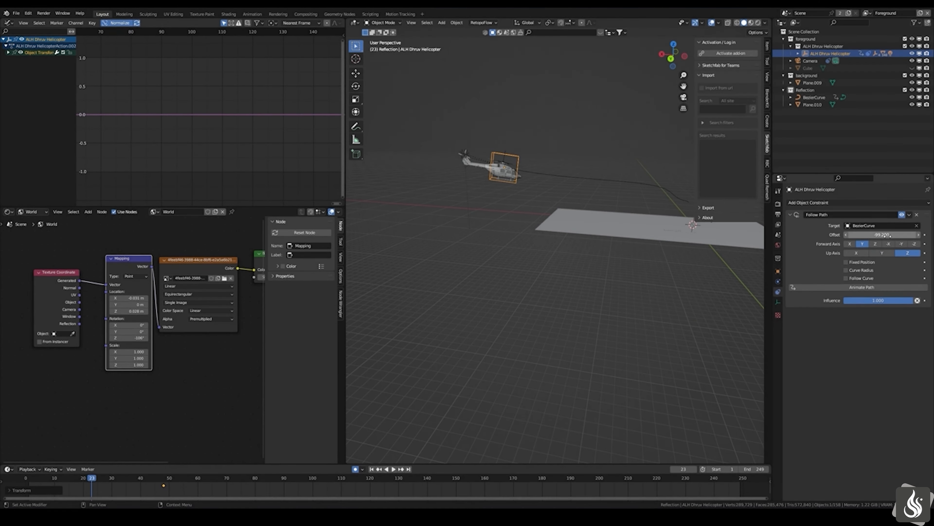
pyautogui.click(881, 235)
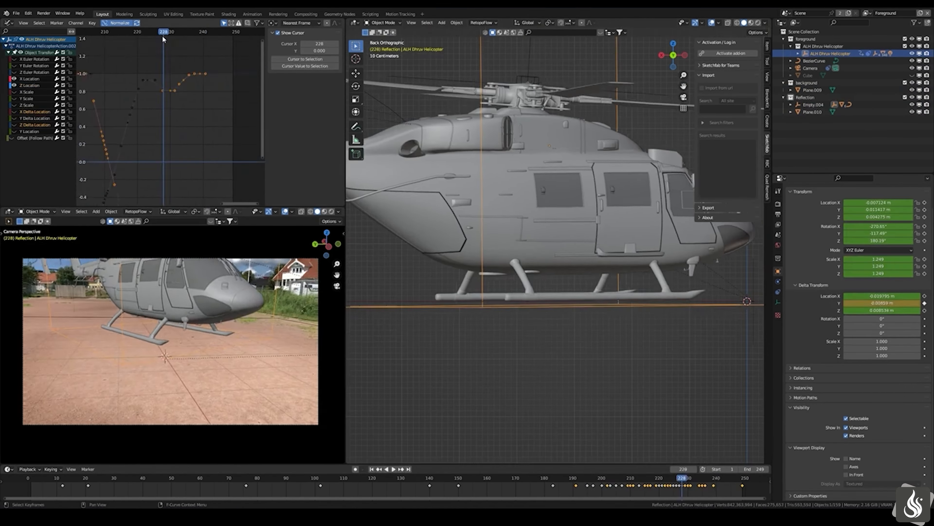
# - Exclude the background and Reflection collections from the Foreground view layer
pyautogui.click(904, 91)
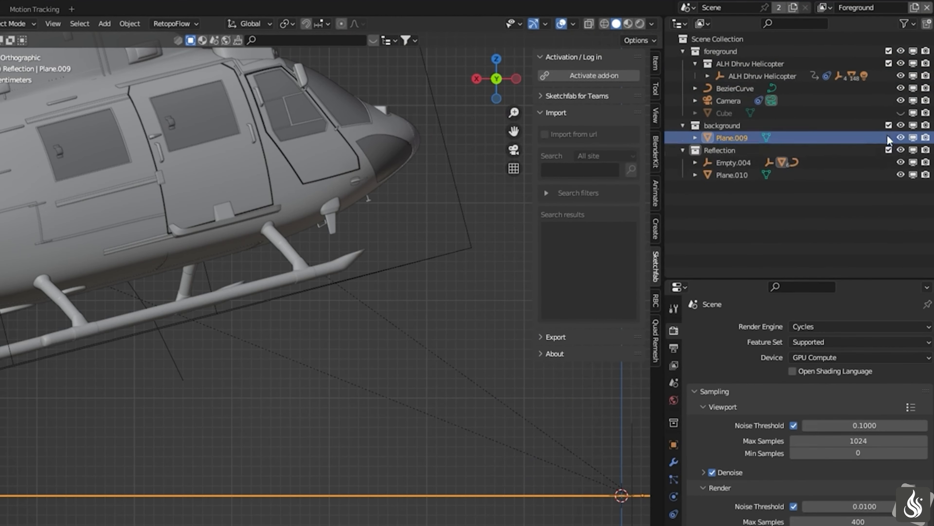
pyautogui.click(889, 125)
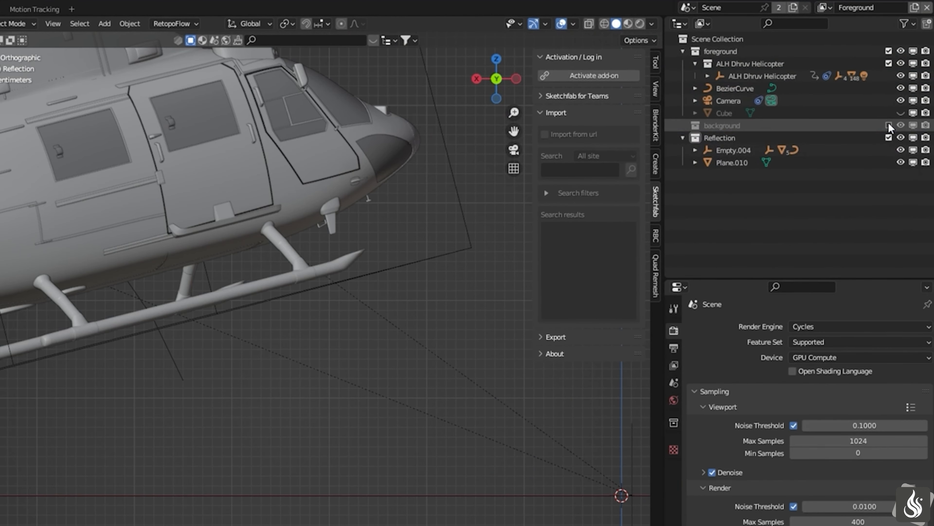
pyautogui.click(888, 137)
pyautogui.click(888, 137)
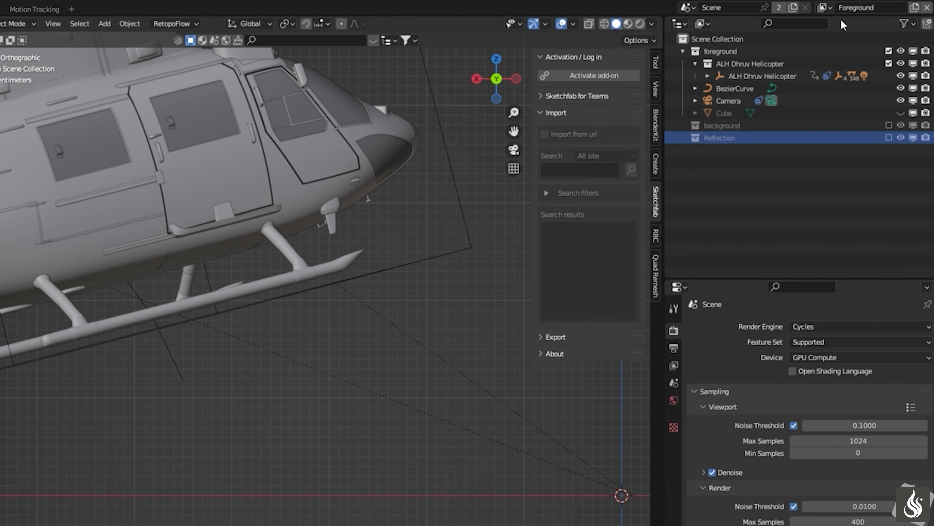
# - Add a view layer that copies the Foreground layer's settings and name it Shadow
pyautogui.click(915, 11)
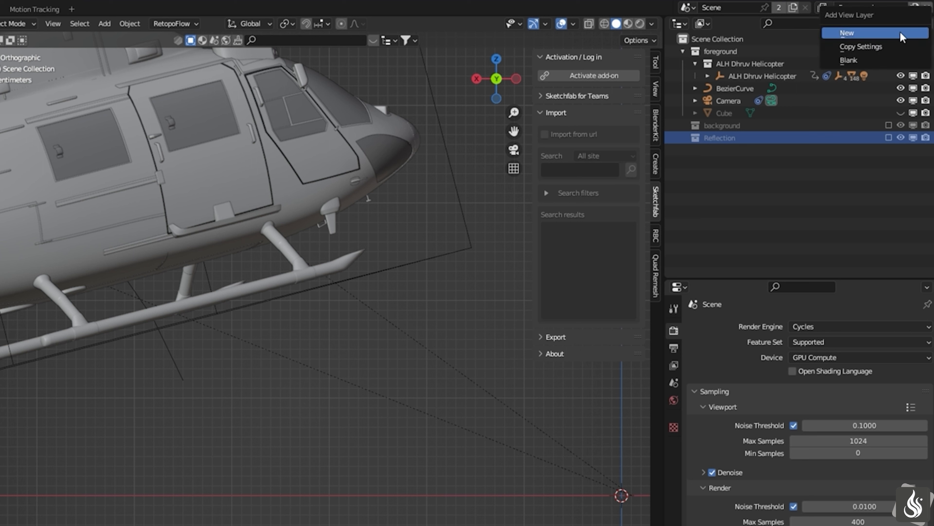
pyautogui.click(887, 48)
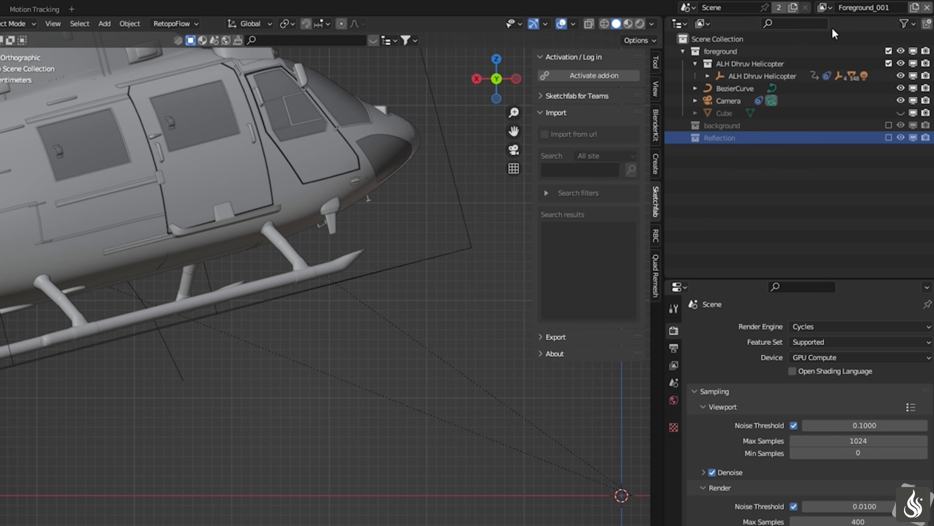
pyautogui.doubleClick(888, 9)
pyautogui.write('Shadow')
pyautogui.press('Return')
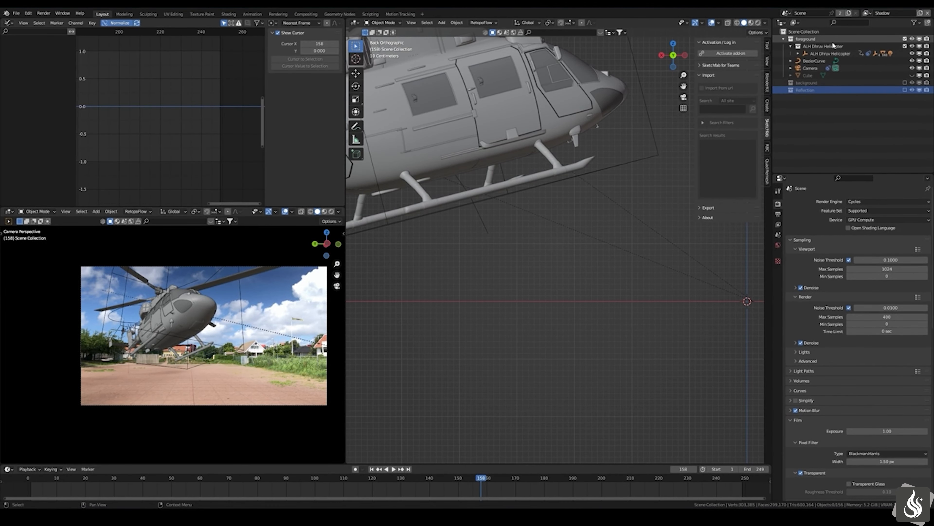
# - Apply a view layer option to the foreground collection and include the background collection in the Shadow layer
pyautogui.click(831, 41)
pyautogui.rightClick(831, 41)
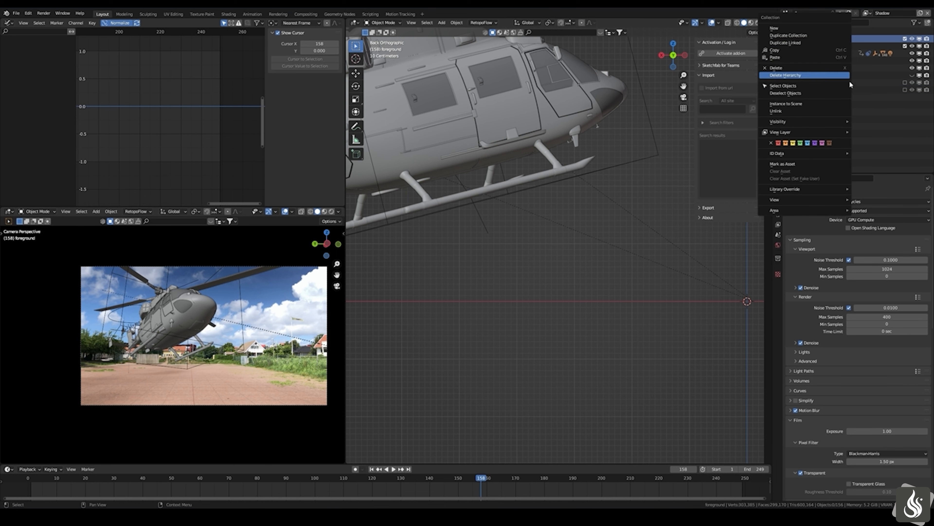
pyautogui.moveTo(835, 131)
pyautogui.click(733, 159)
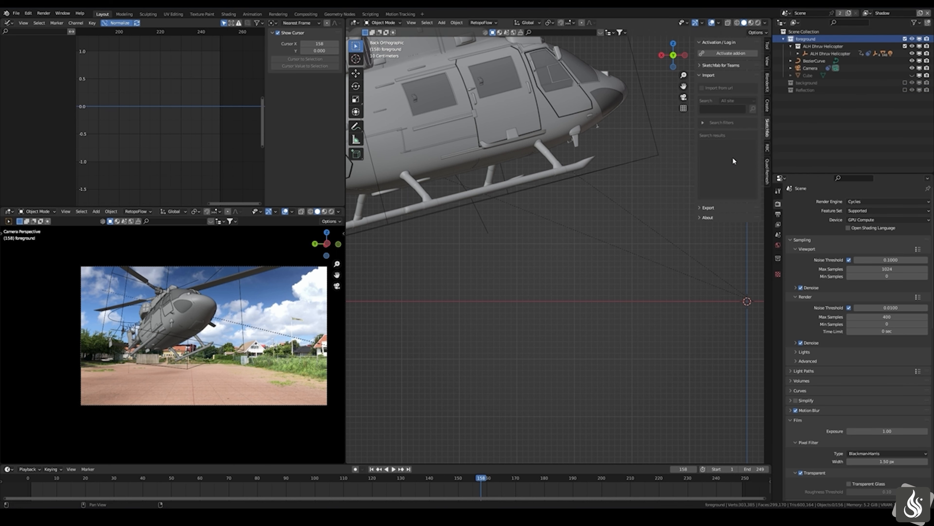
pyautogui.click(905, 83)
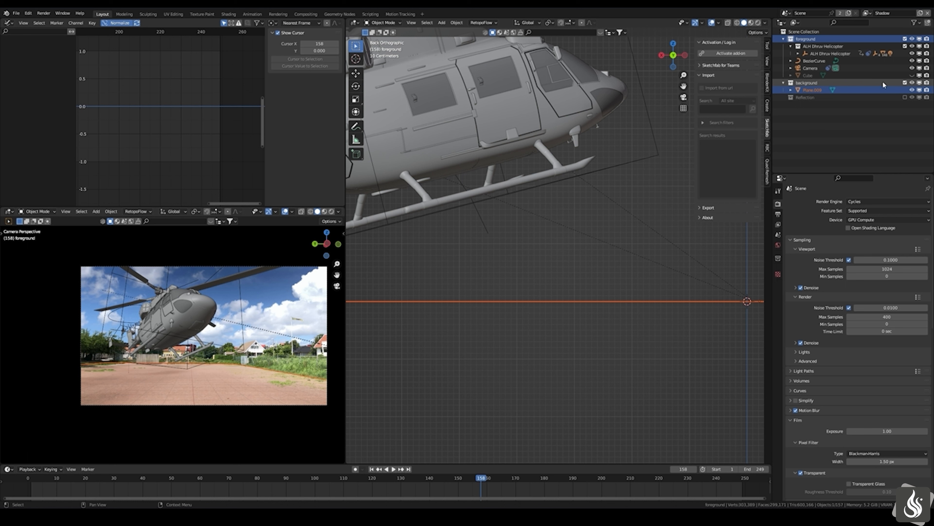
# - Add a Reflection view layer copied from the Shadow layer's settings, exclude the background collection, include the Reflection collection, and save the file
pyautogui.click(919, 14)
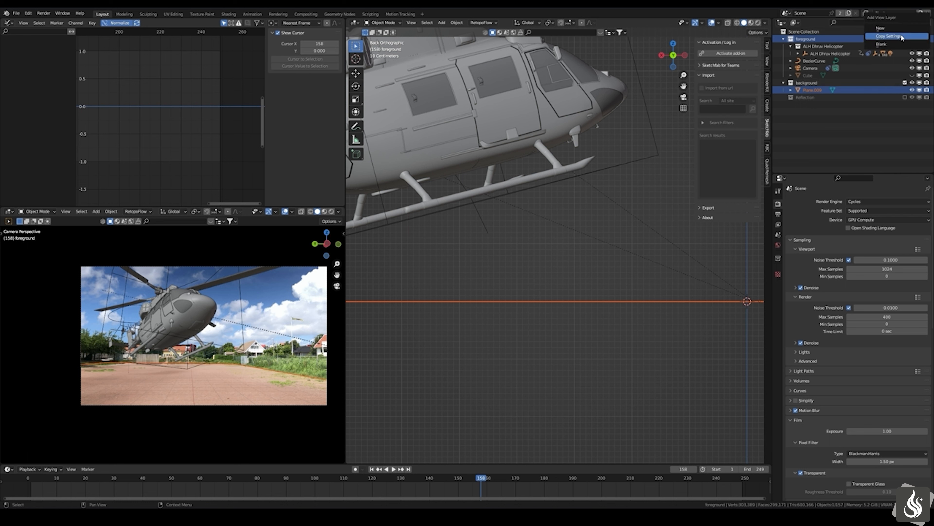
pyautogui.click(879, 23)
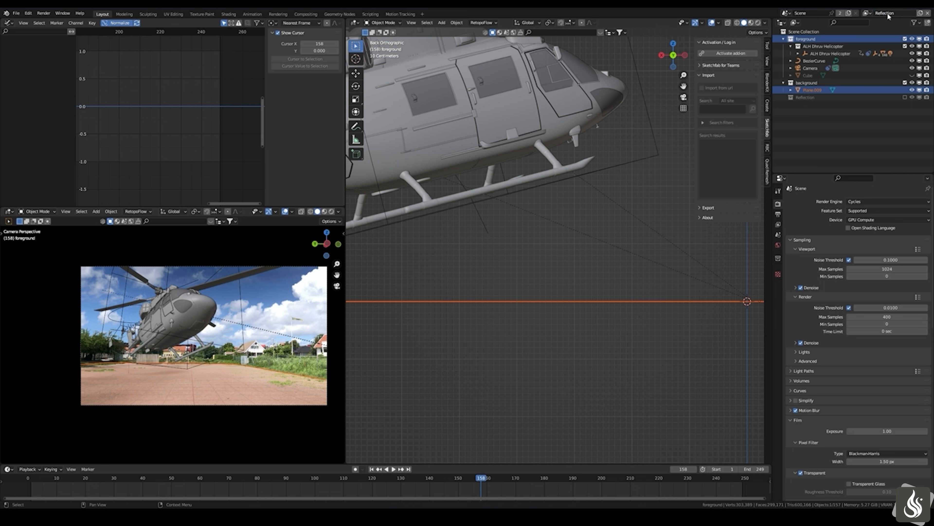
pyautogui.click(886, 106)
pyautogui.click(905, 82)
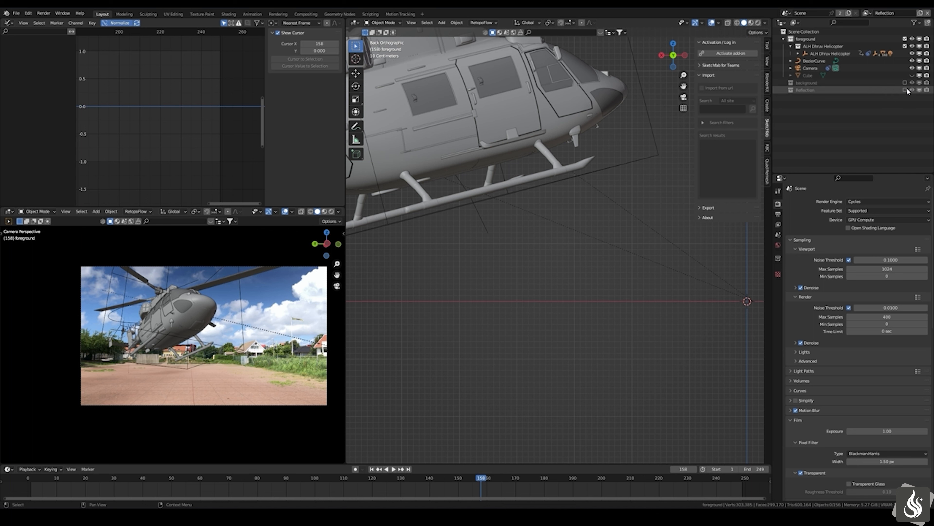
pyautogui.click(906, 89)
pyautogui.hotkey('ctrl', 's')
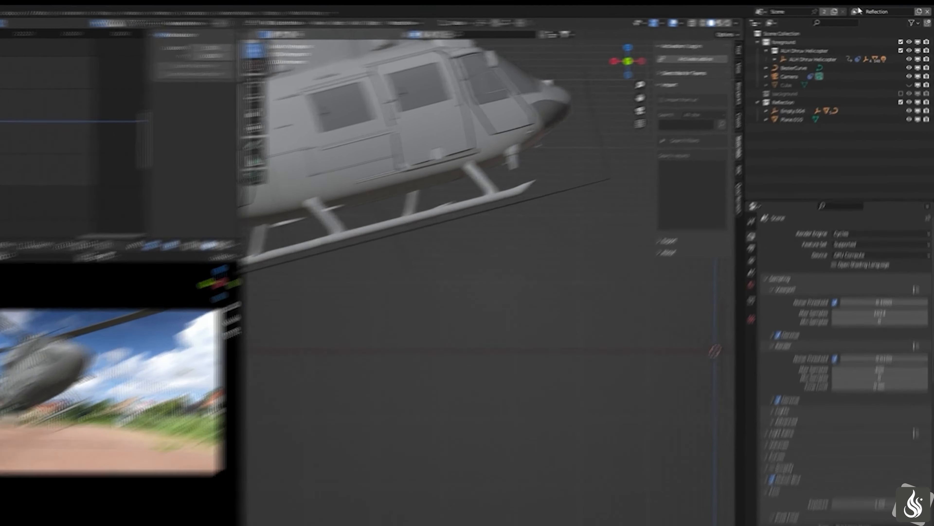
# - Switch to the Background view layer and remove it
pyautogui.click(866, 13)
pyautogui.click(792, 26)
pyautogui.click(823, 7)
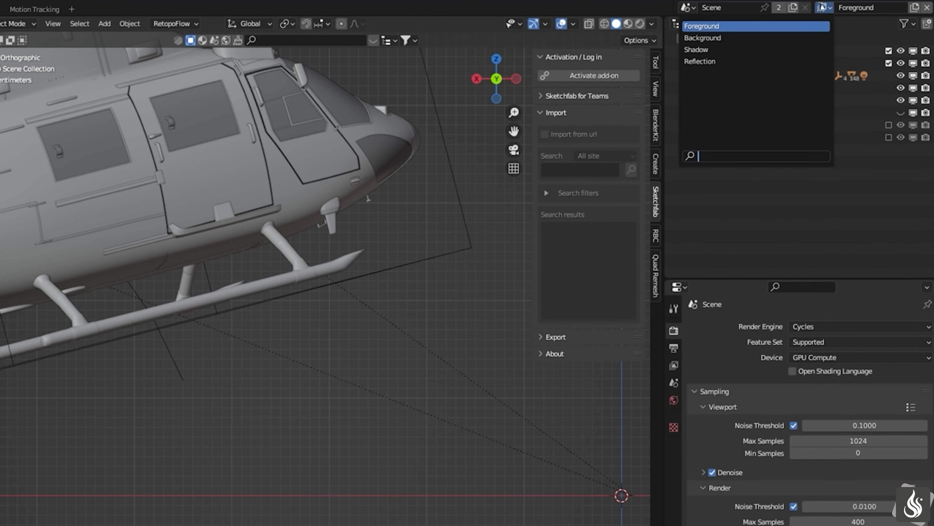
pyautogui.click(829, 38)
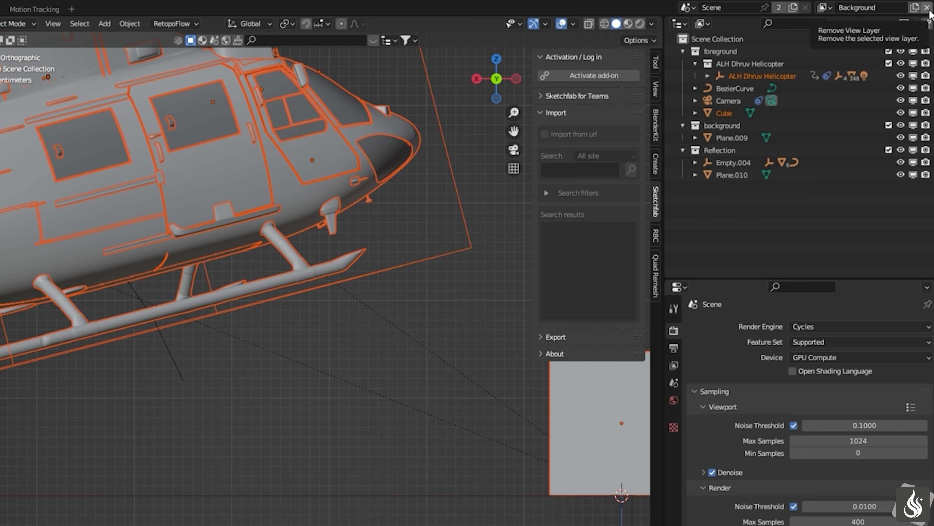
pyautogui.click(928, 8)
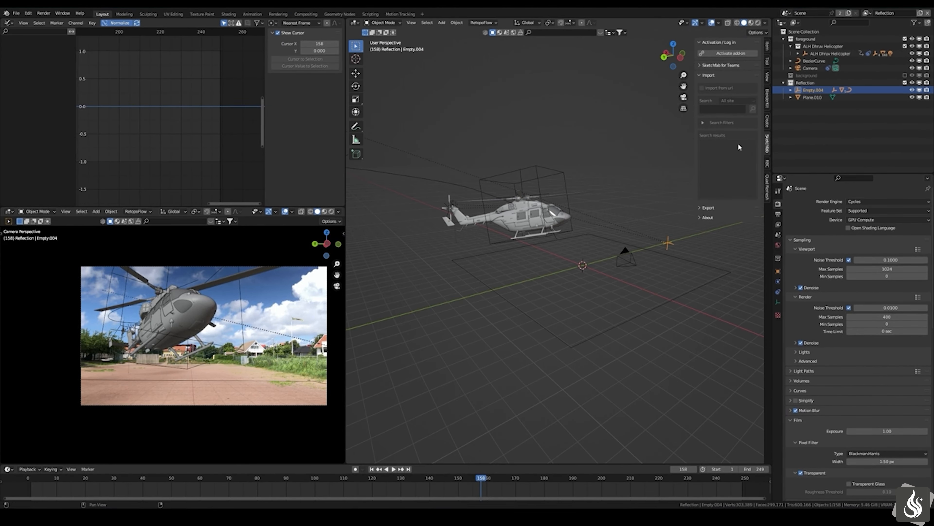
# - Examine the object settings of the plane in the Reflection collection and the Reflection view layer's render passes
pyautogui.click(812, 97)
pyautogui.scroll(3, 689, 183)
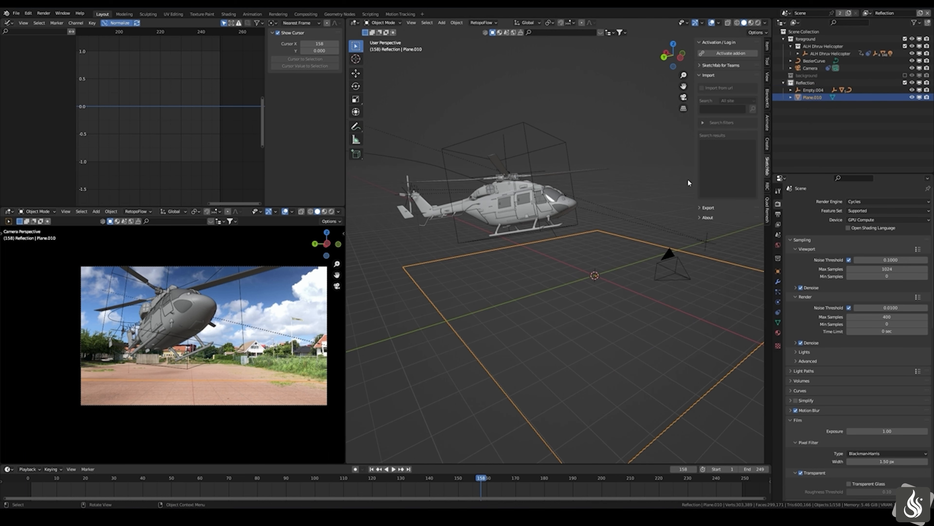
pyautogui.click(779, 271)
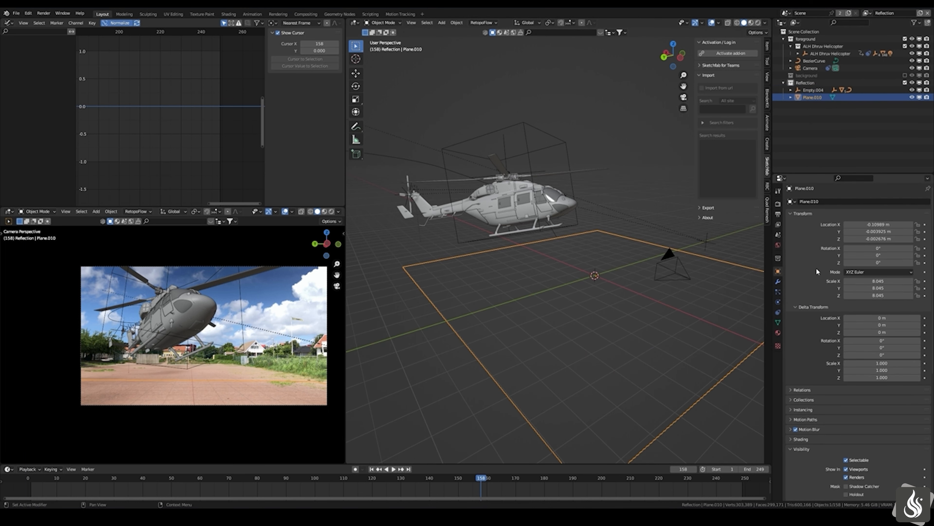
pyautogui.scroll(-5, 806, 270)
pyautogui.click(778, 225)
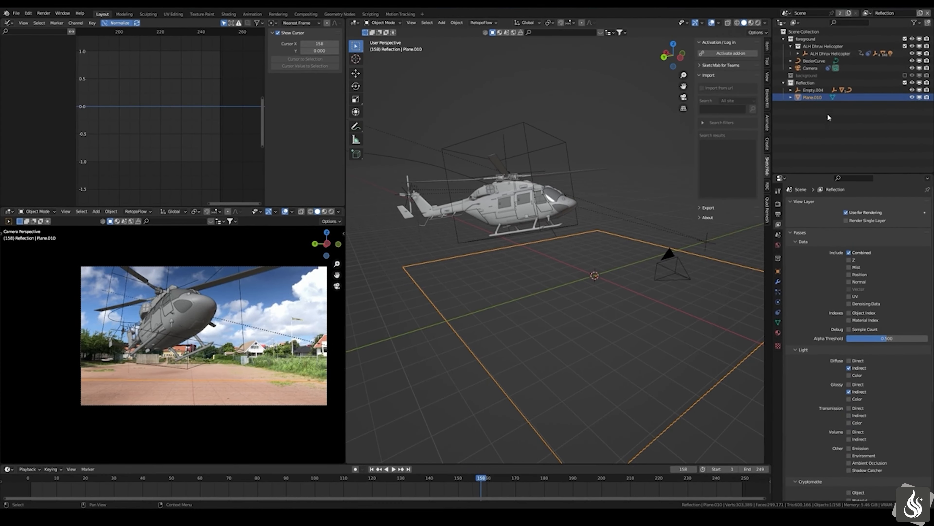
pyautogui.click(866, 13)
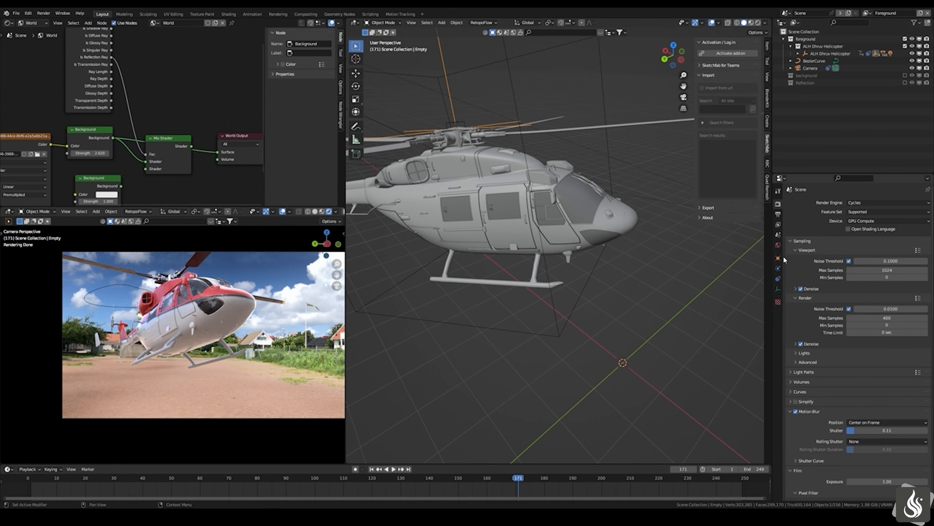
# - Review the driver expression on the rotor empty's X rotation
pyautogui.click(779, 259)
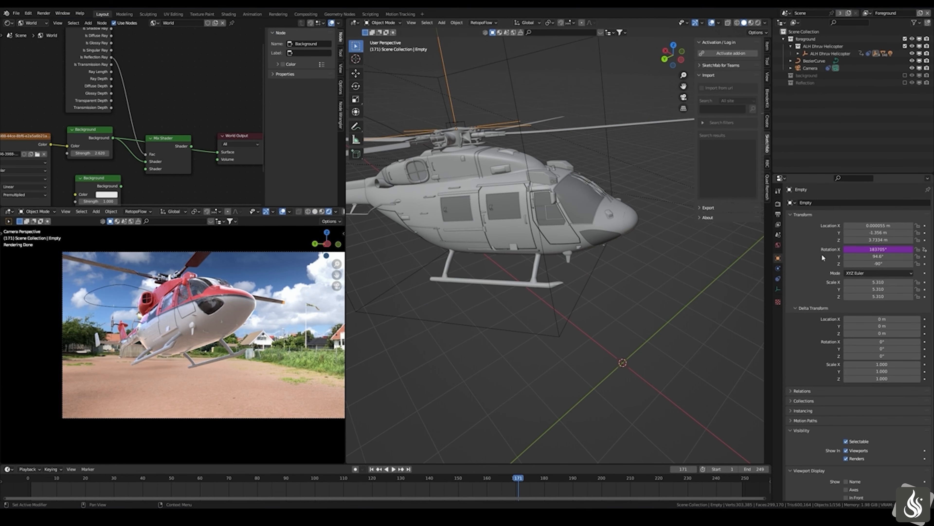
pyautogui.rightClick(854, 249)
pyautogui.click(864, 268)
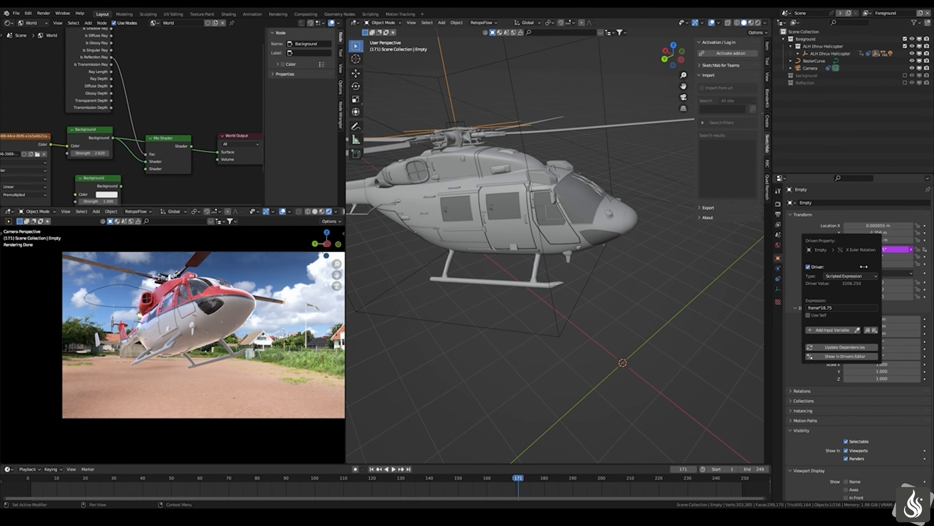
# - Switch to the calculator, multiply 24 by 60, and select the result
pyautogui.hotkey('alt', 'Tab')
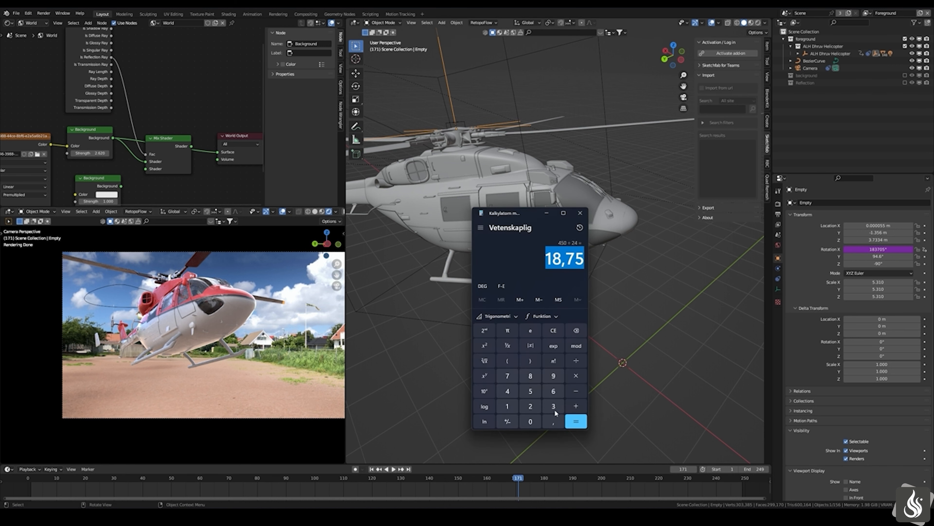
pyautogui.click(551, 333)
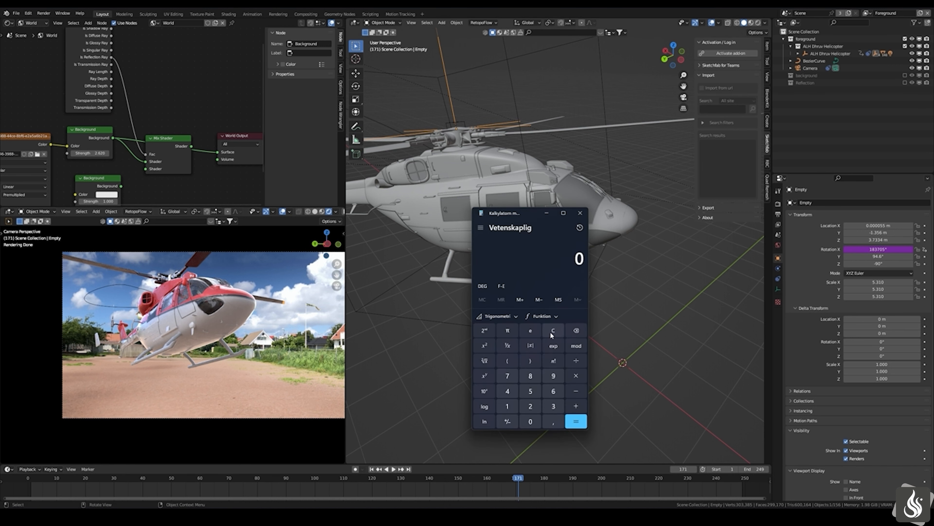
pyautogui.click(515, 393)
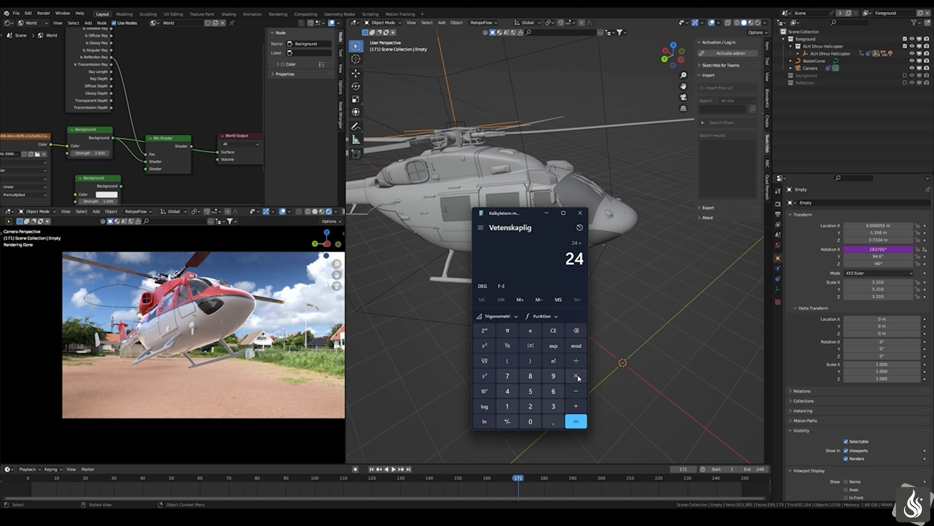
pyautogui.click(554, 391)
pyautogui.click(531, 421)
pyautogui.click(576, 421)
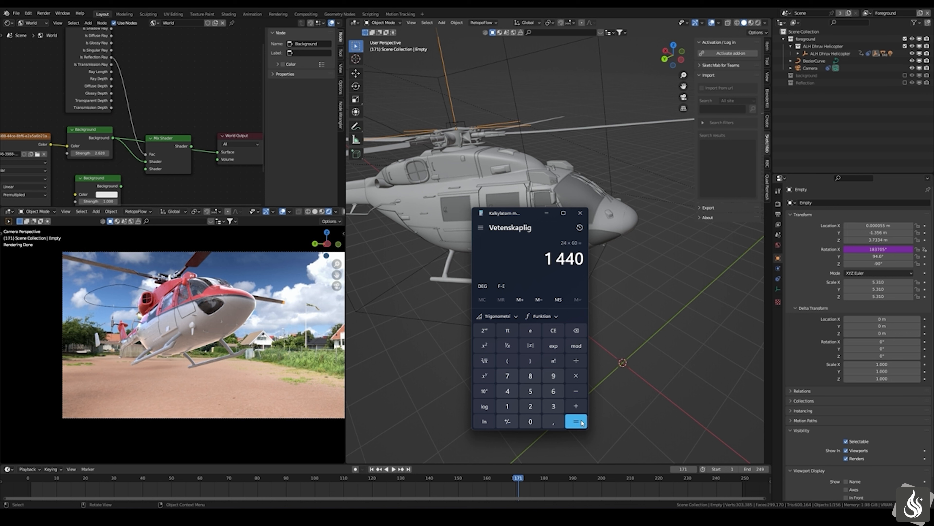
pyautogui.moveTo(545, 262); pyautogui.dragTo(583, 265)
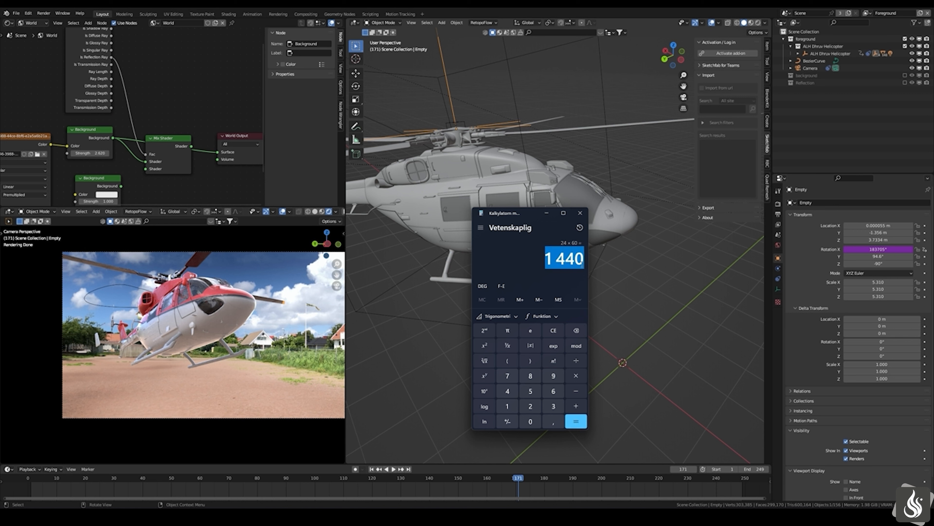
# - Clear the calculator, divide 500 by 1440, and select the result
pyautogui.click(554, 331)
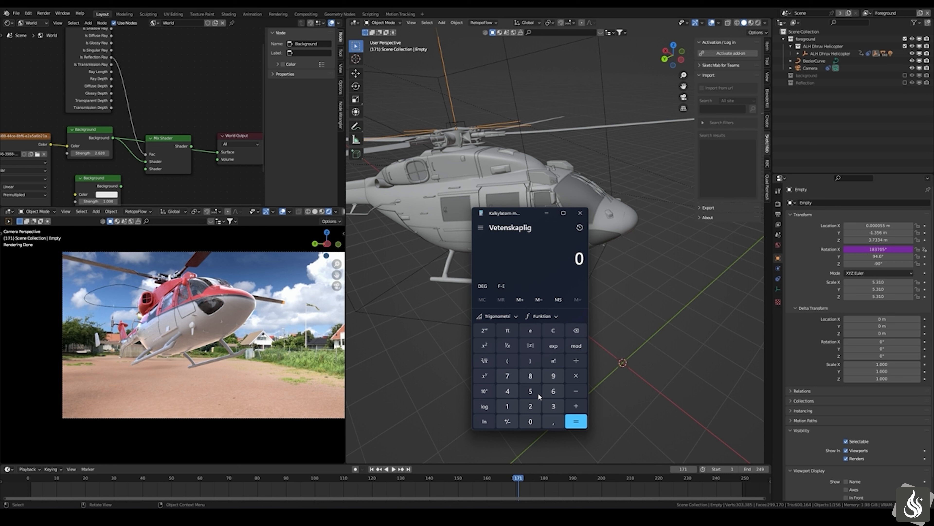
pyautogui.click(534, 420)
pyautogui.click(534, 420)
pyautogui.click(579, 358)
pyautogui.write('1440')
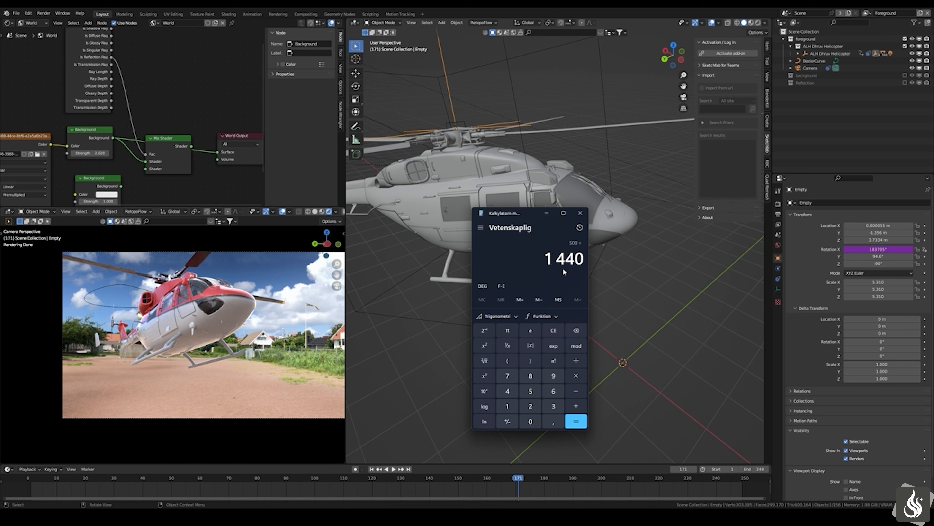
pyautogui.press('Return')
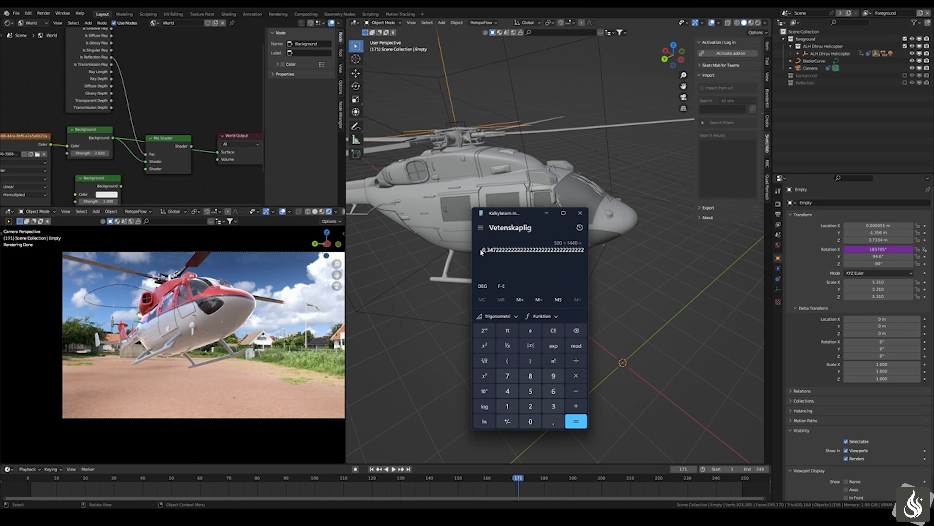
pyautogui.moveTo(484, 250); pyautogui.dragTo(580, 253)
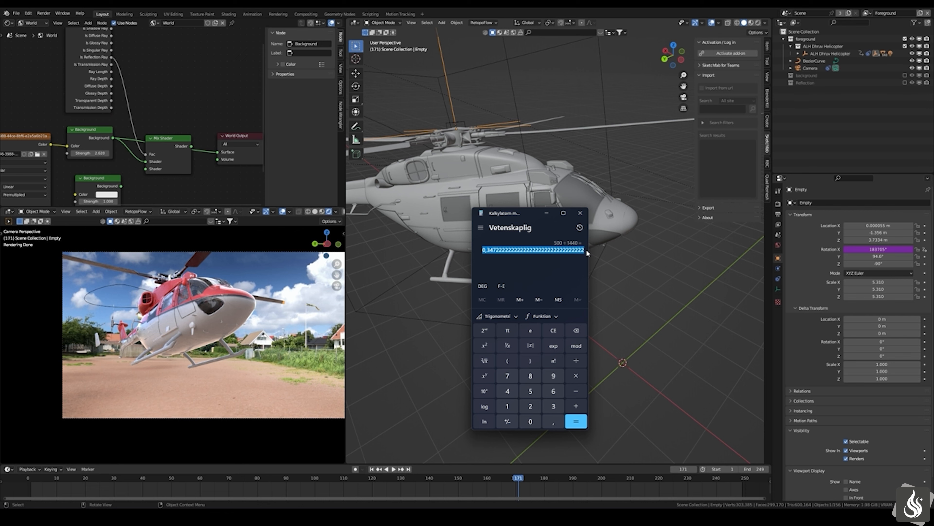
# - Replace the frame multiplier in the rotor empty's X rotation driver expression with the calculated result of 500 ÷ 1440
pyautogui.rightClick(878, 249)
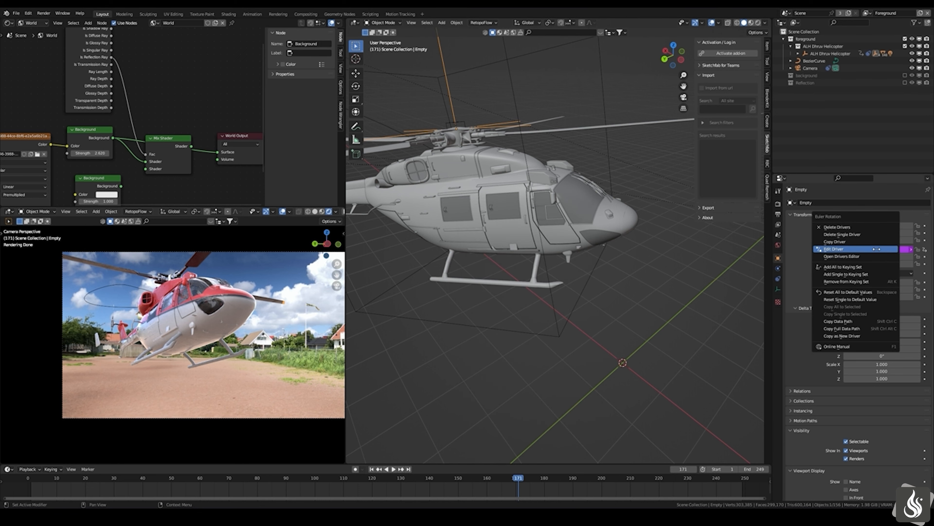
pyautogui.click(877, 249)
pyautogui.click(852, 291)
pyautogui.moveTo(836, 290); pyautogui.dragTo(824, 290)
pyautogui.hotkey('ctrl', 'v')
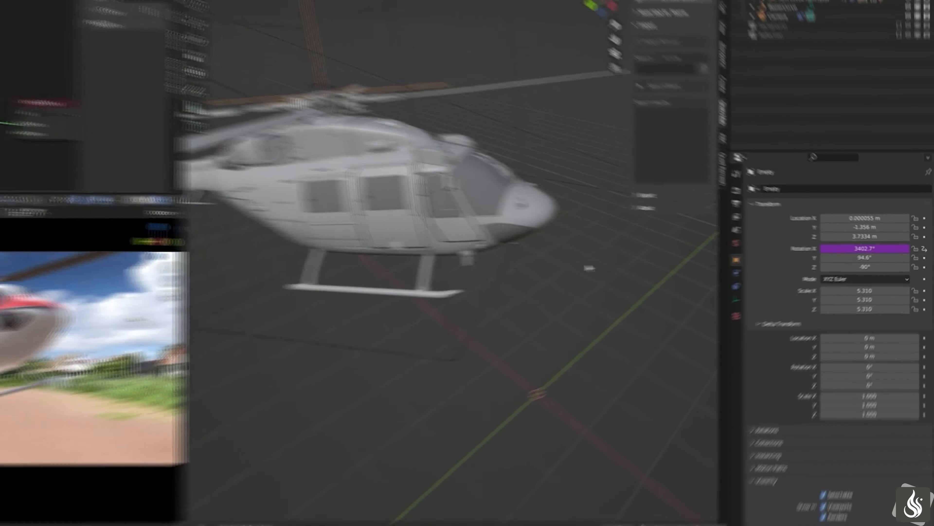